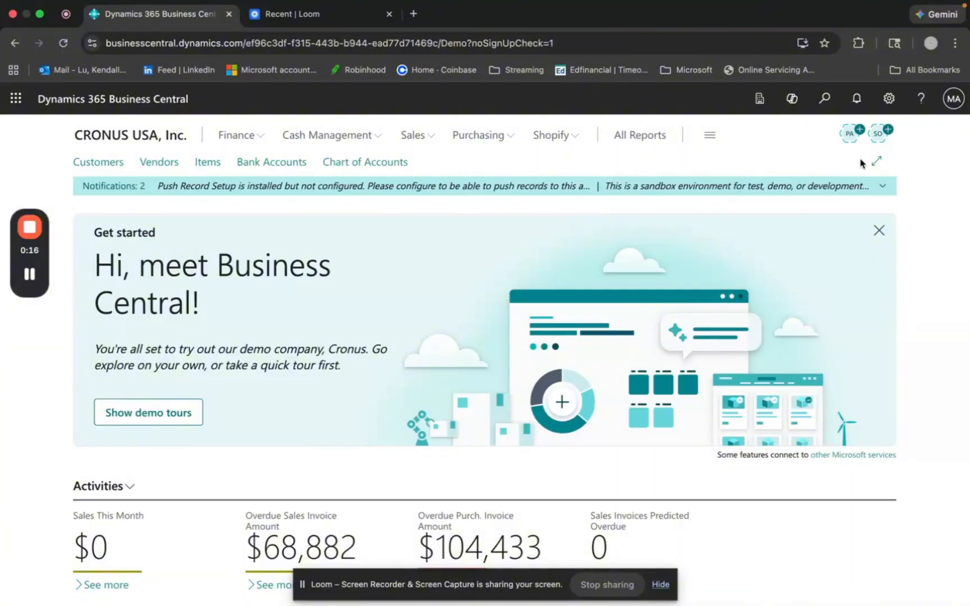
- Search for "BEX envi" and open the BEX Environment Setup wizard
left_click(825, 100)
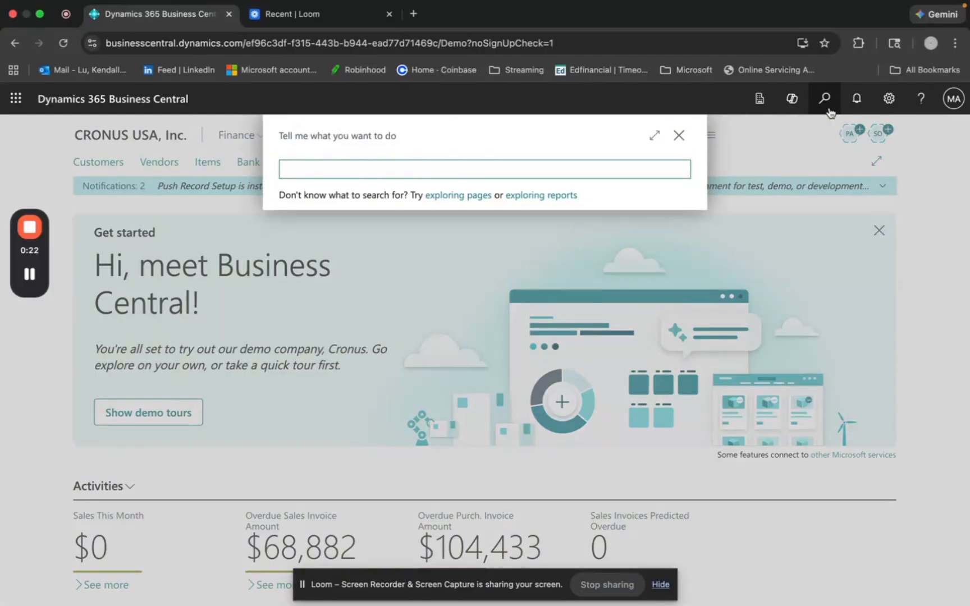
type("BEX e")
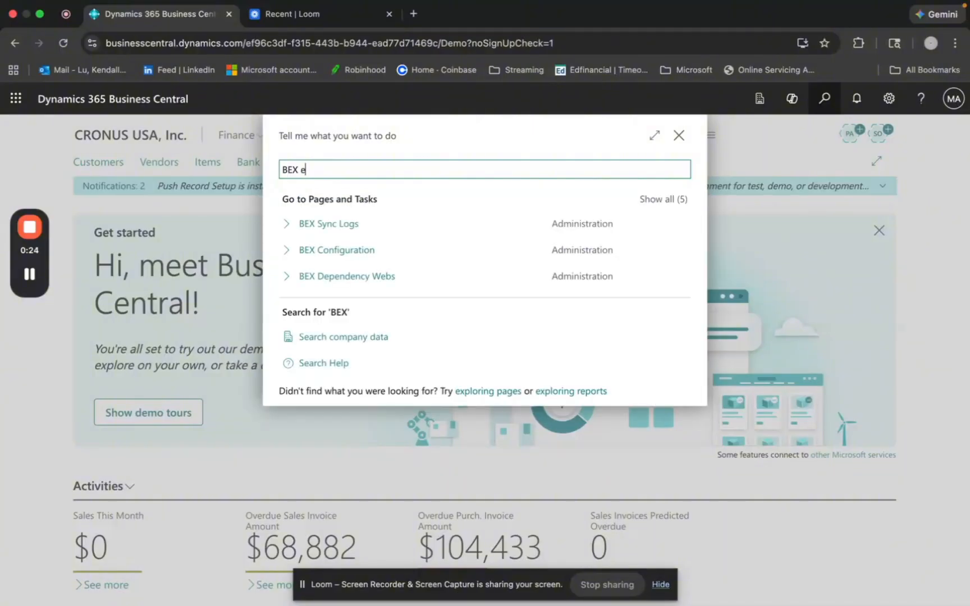
type("nvi")
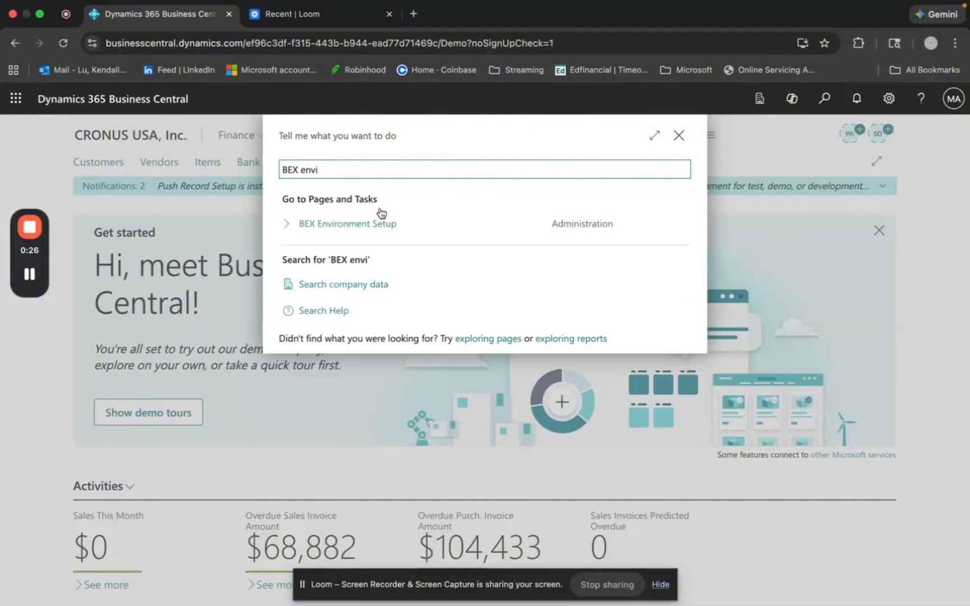
left_click(353, 226)
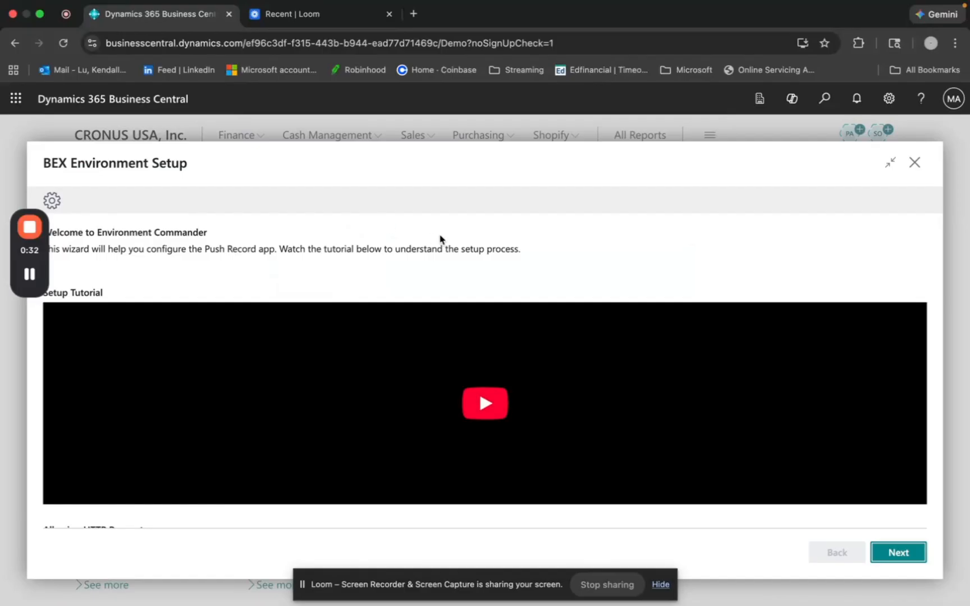
- Review the wizard's welcome page, including the setup tutorial and the instructions for allowing HTTP requests
scroll(440, 239, "down", 3)
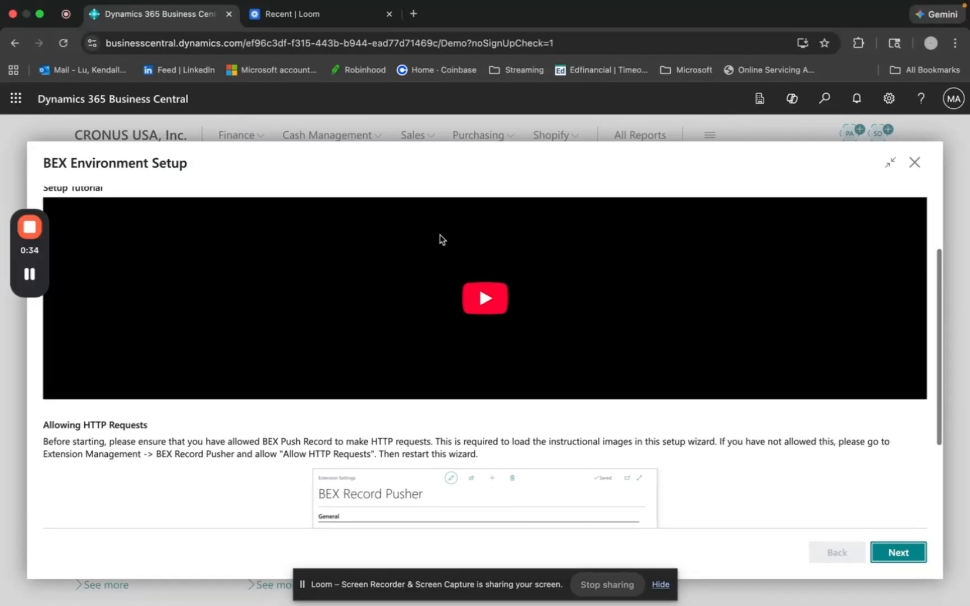
scroll(440, 240, "up", 2)
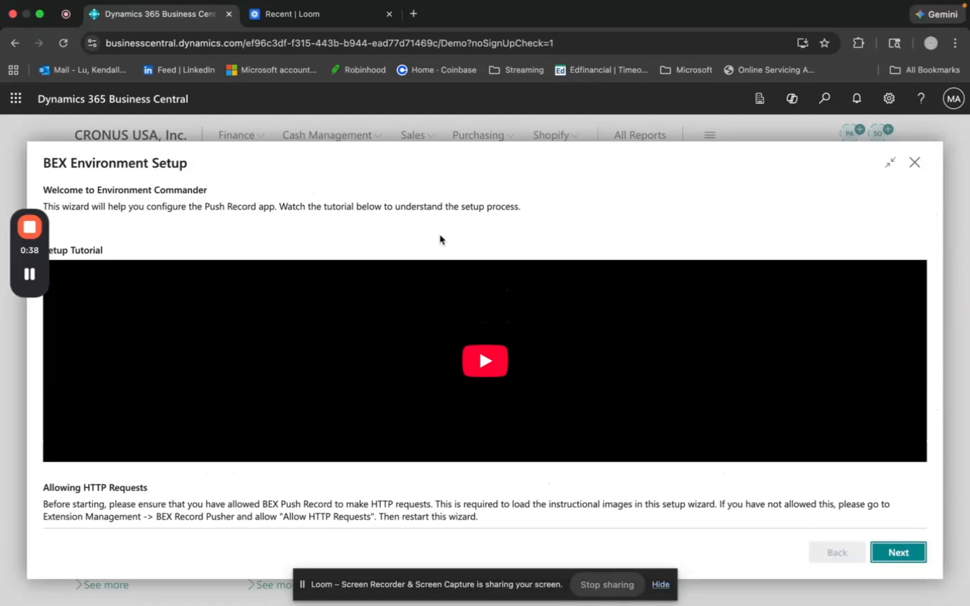
scroll(440, 240, "down", 5)
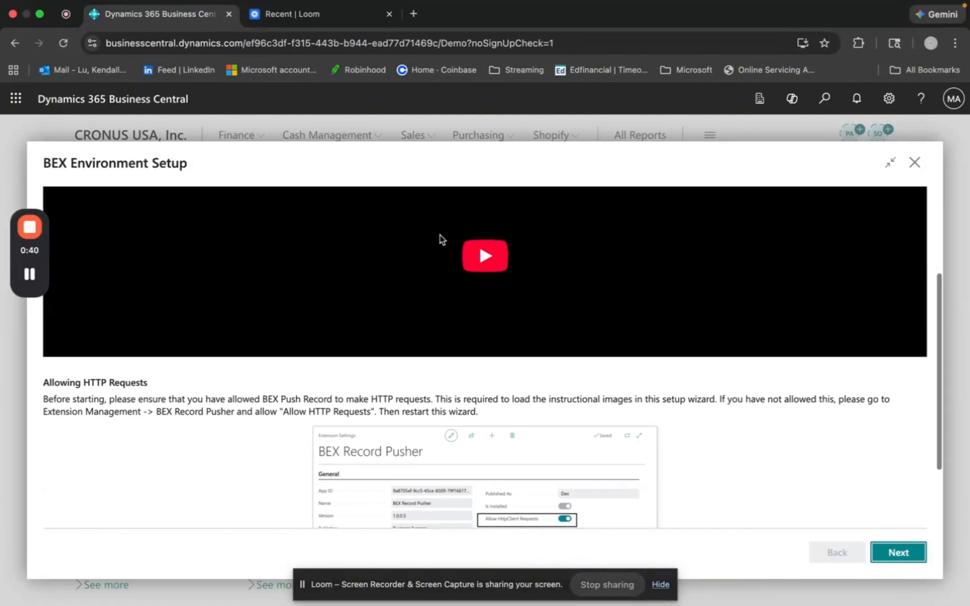
scroll(412, 304, "down", 1)
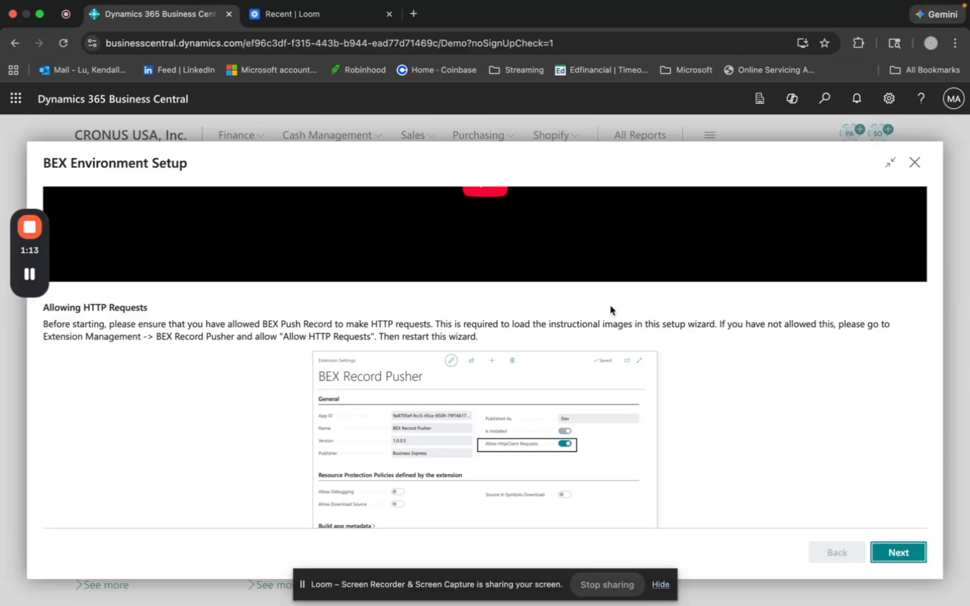
scroll(610, 309, "up", 1)
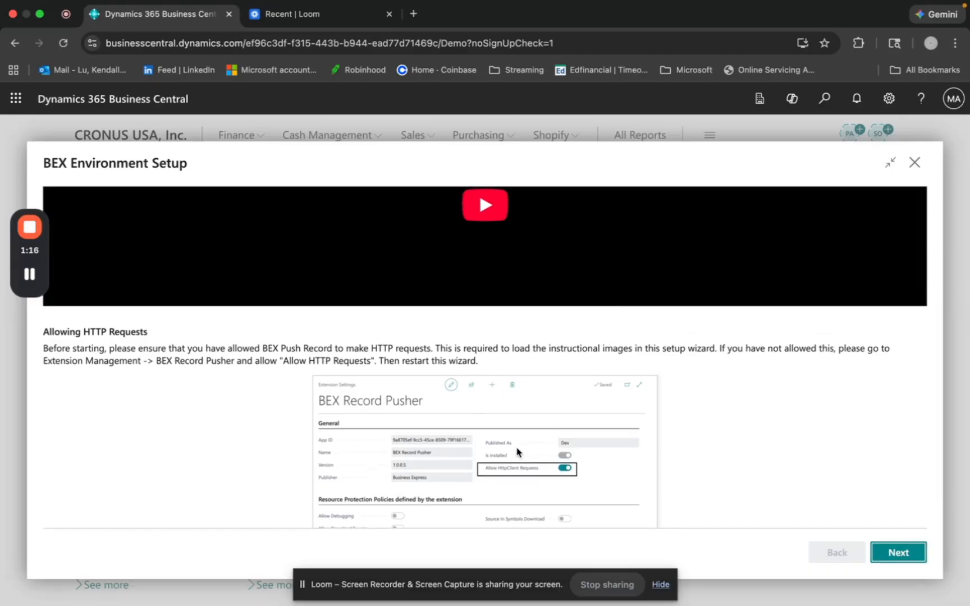
scroll(532, 443, "up", 2)
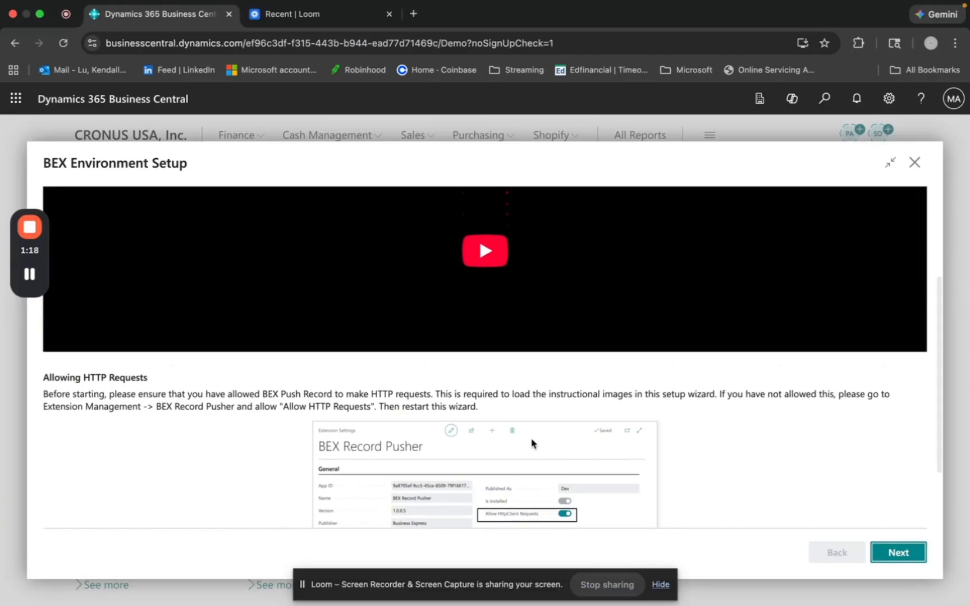
scroll(531, 444, "up", 5)
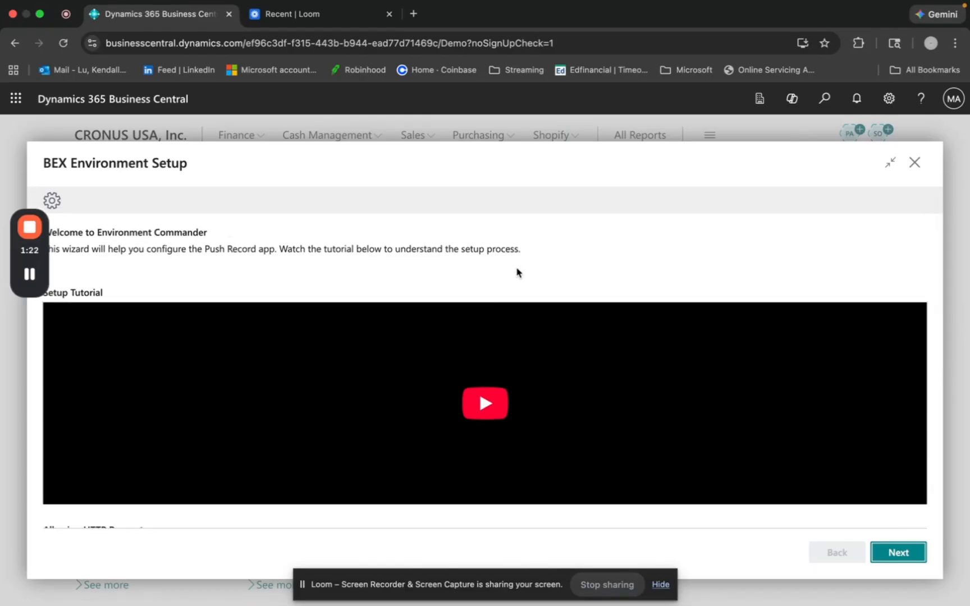
- Grant admin consent to BEX Push Record Cloud Management Tool with the signed-in administrator account, and return to the setup wizard
left_click(913, 561)
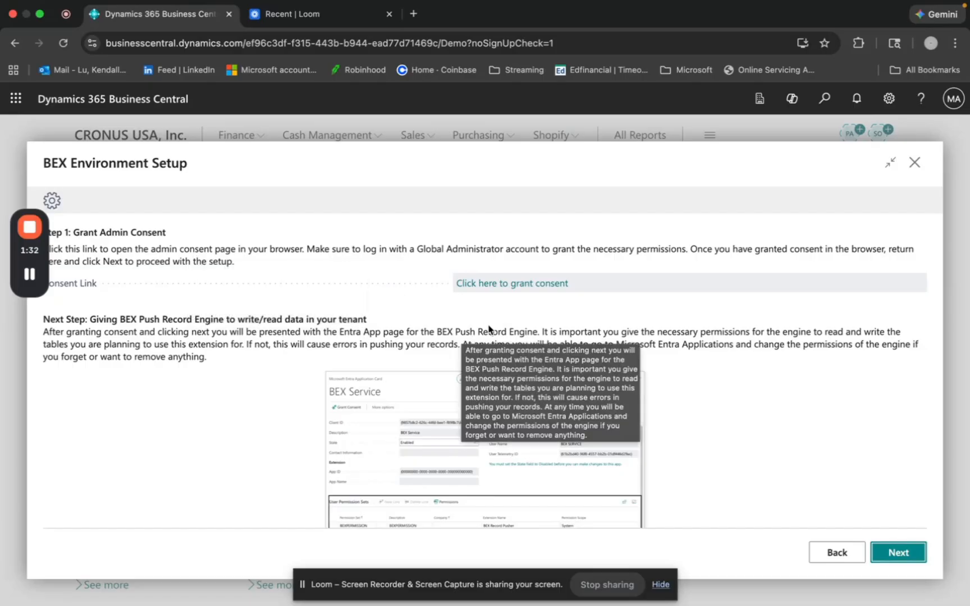
left_click(512, 284)
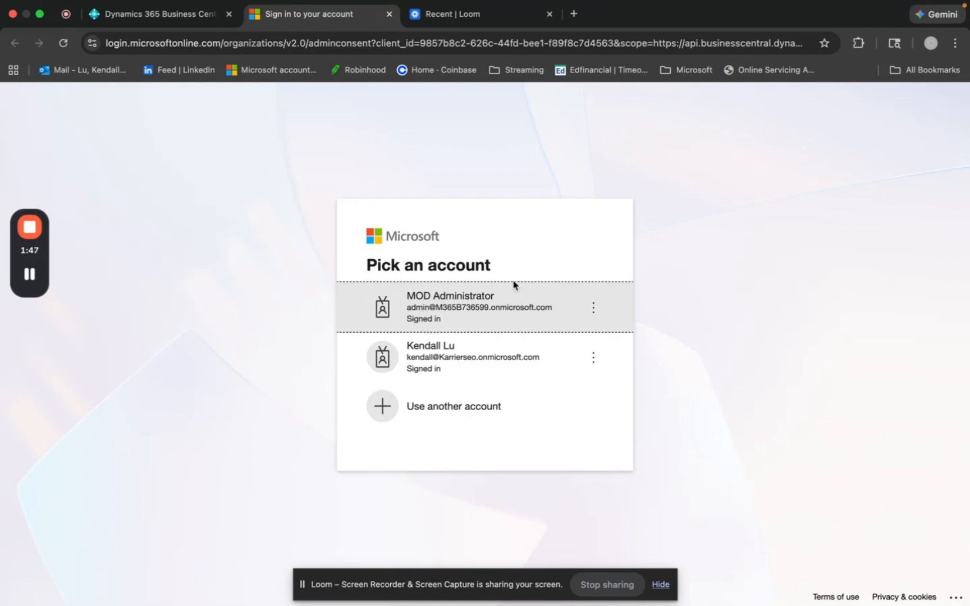
left_click(492, 303)
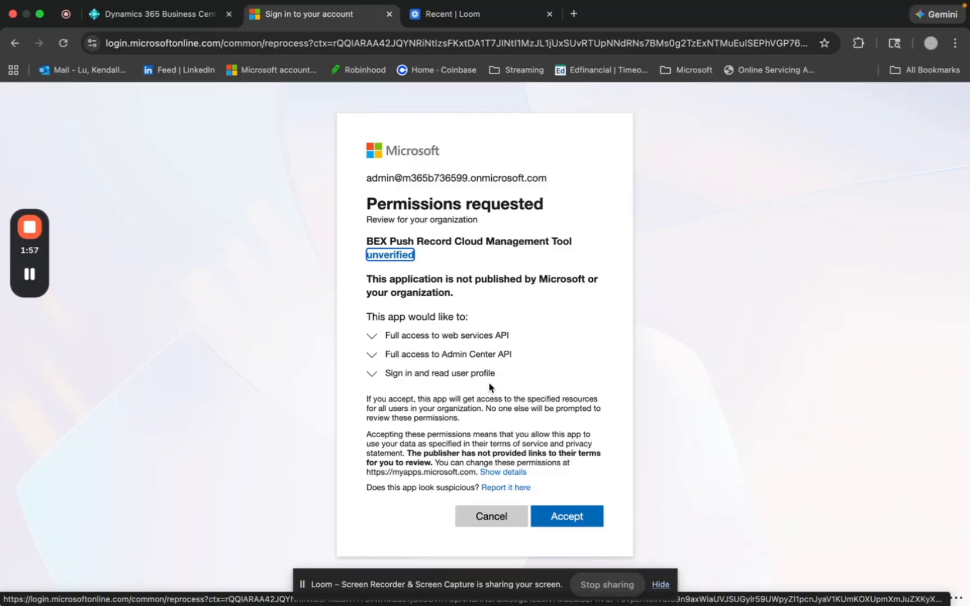
left_click(578, 521)
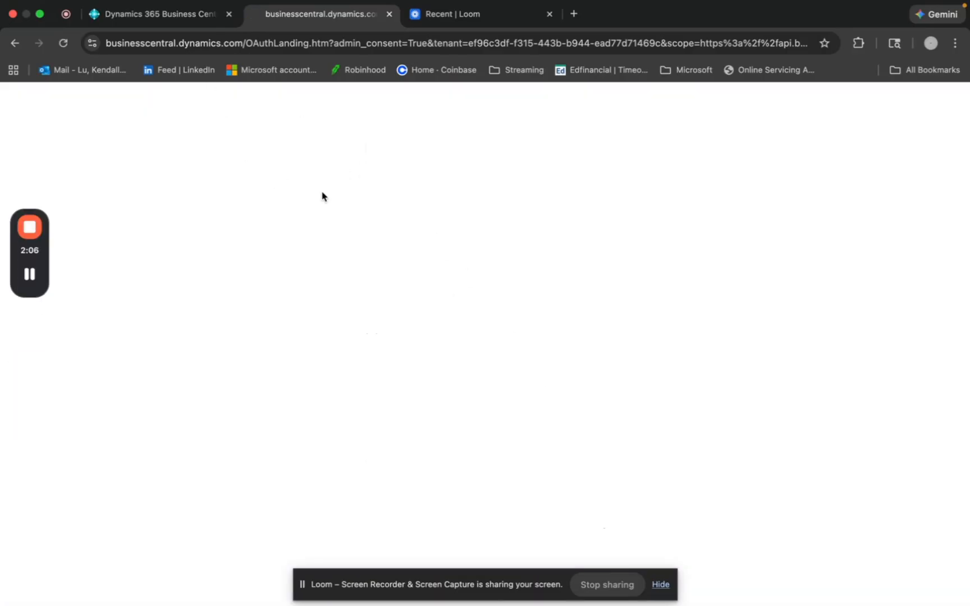
key("super+w")
- Continue past the Grant Admin Consent step, approve creating the BEX Service user, and acknowledge the permissions notice
scroll(374, 319, "down", 2)
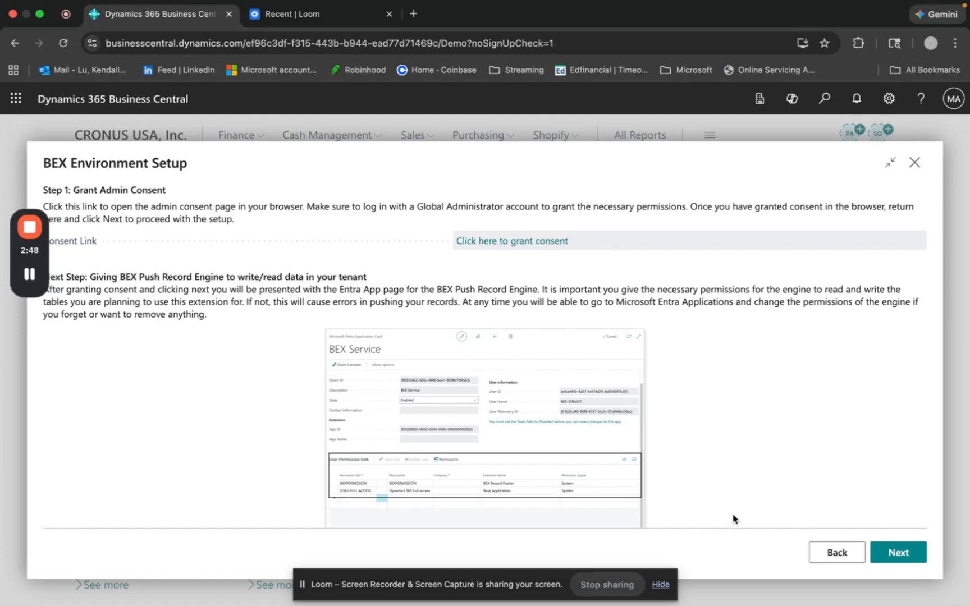
left_click(898, 555)
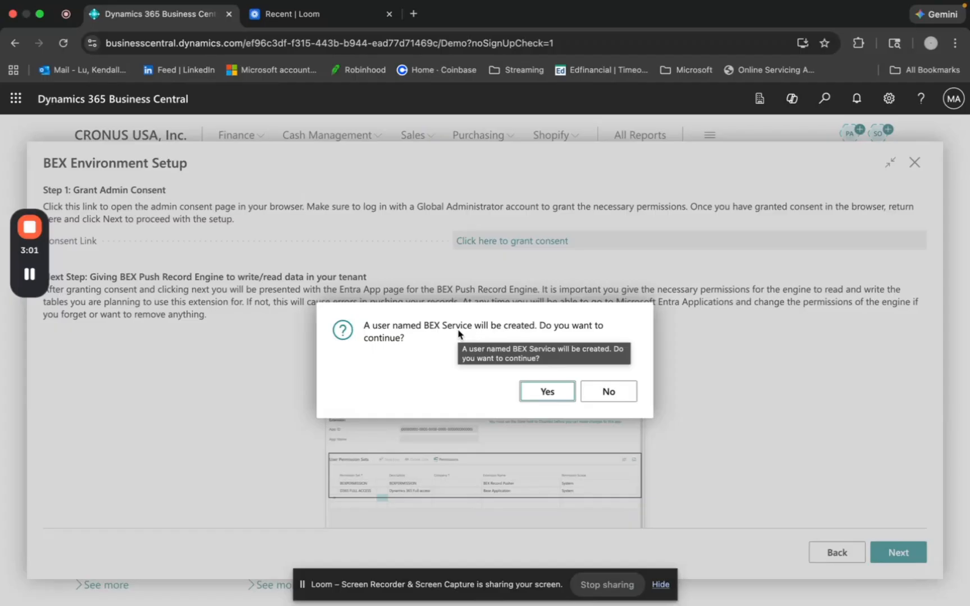
left_click(541, 393)
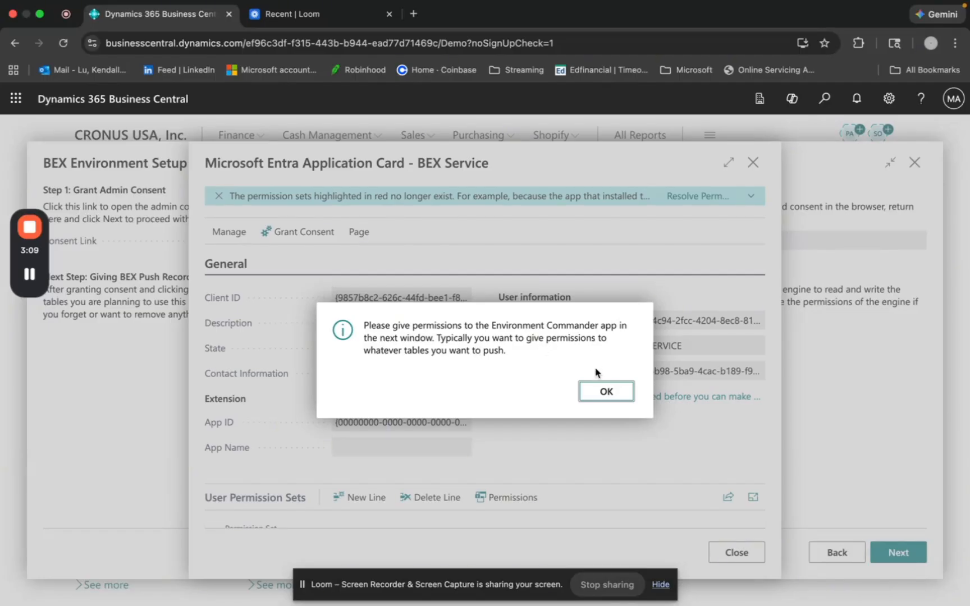
left_click(604, 392)
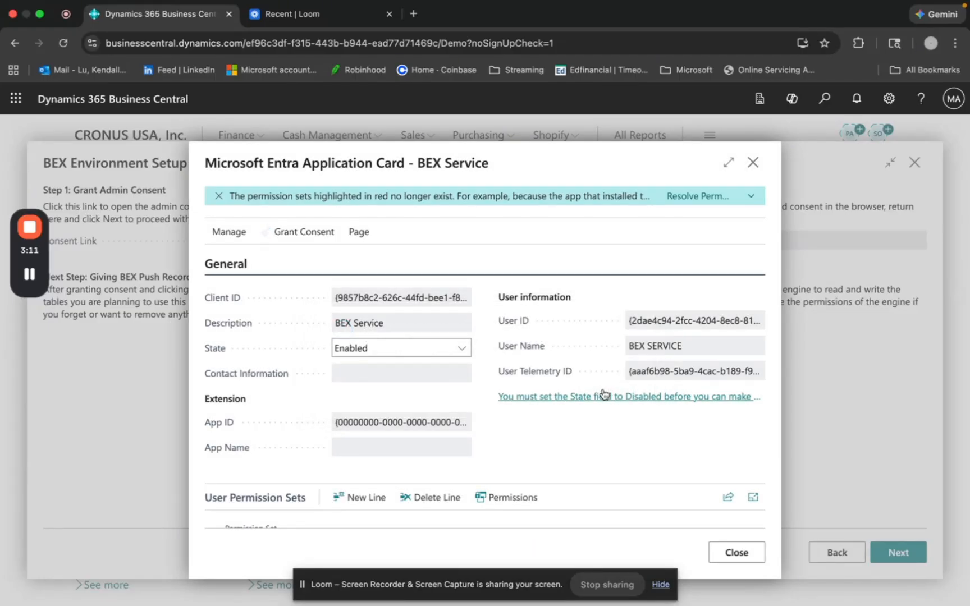
- Add the D365 FULL ACCESS permission set to the BEX Service application's user permission sets
scroll(600, 433, "down", 3)
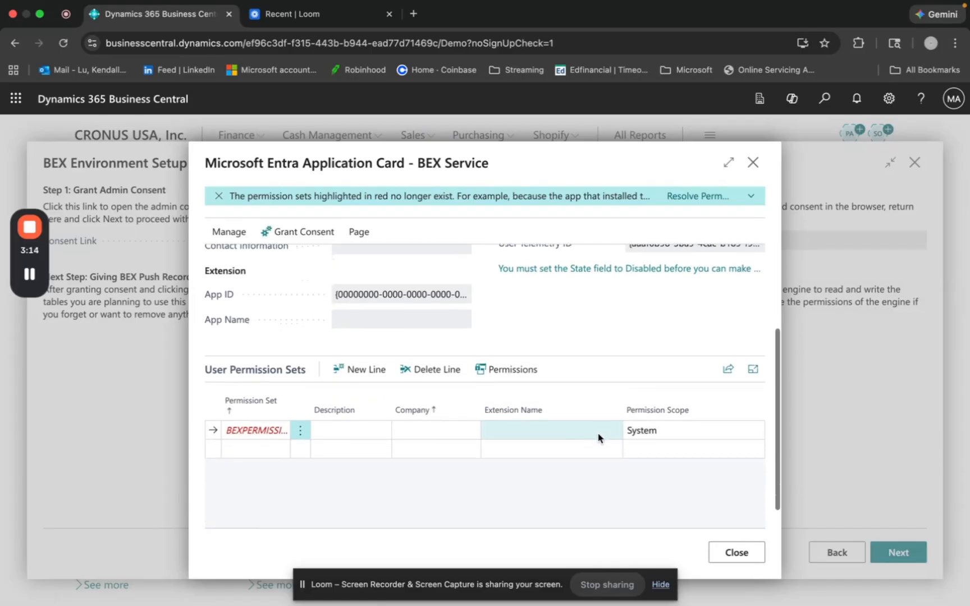
left_click(261, 448)
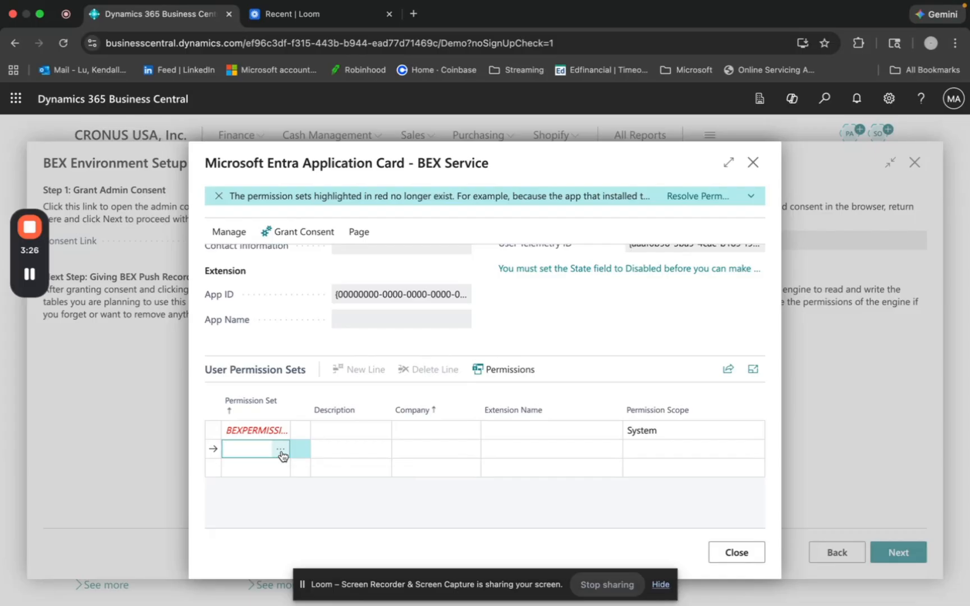
left_click(281, 451)
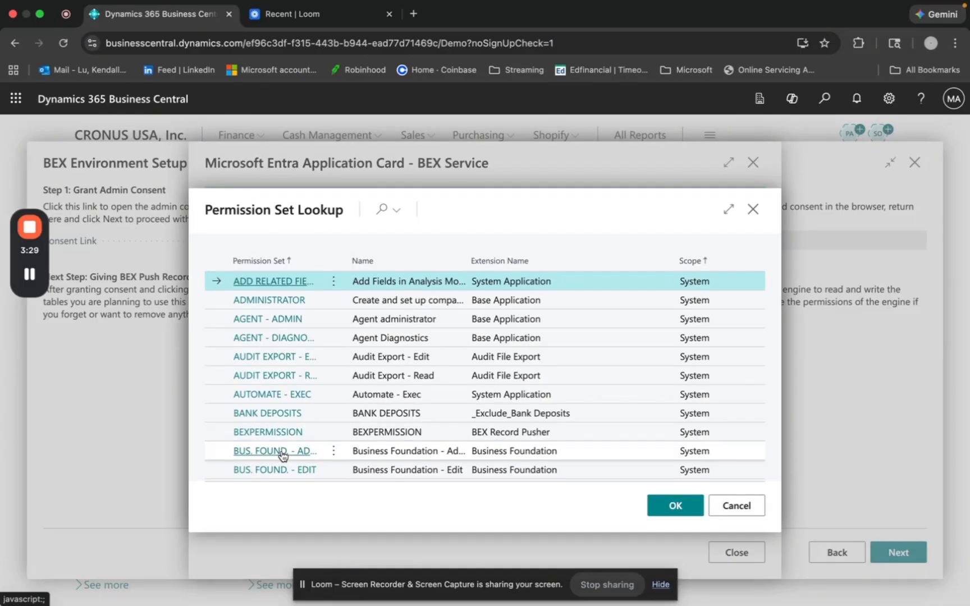
left_click(386, 209)
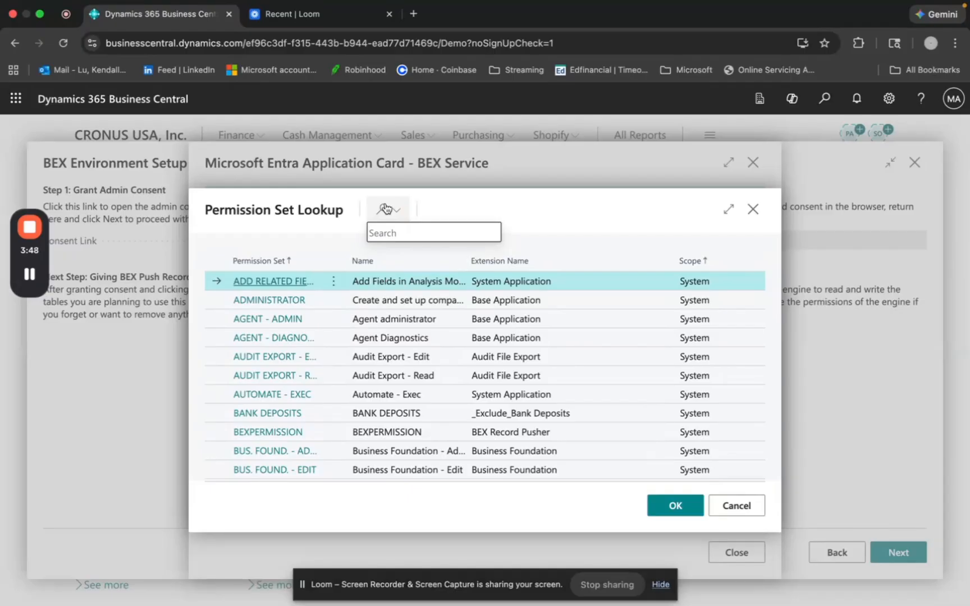
type("D365")
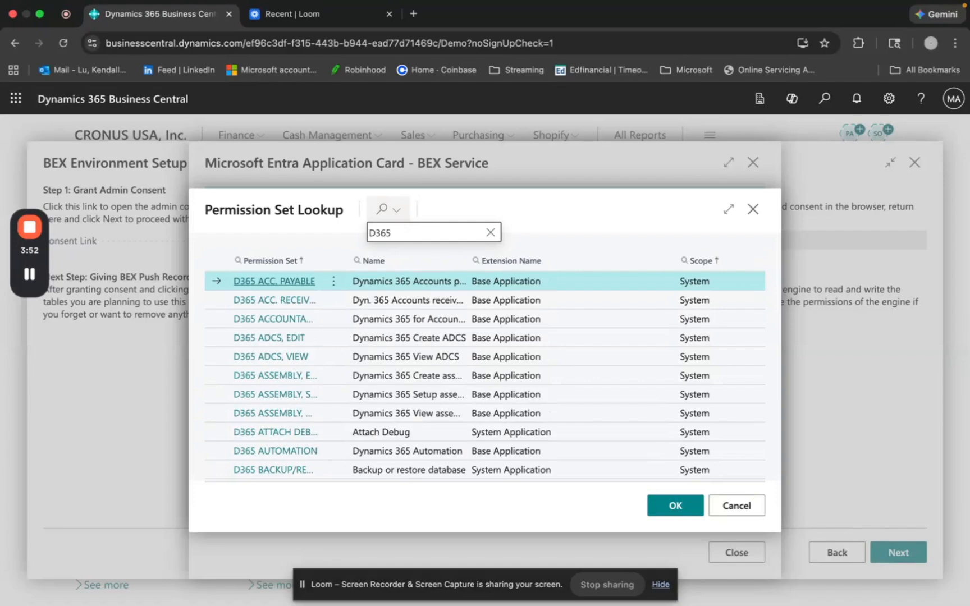
type(" Full")
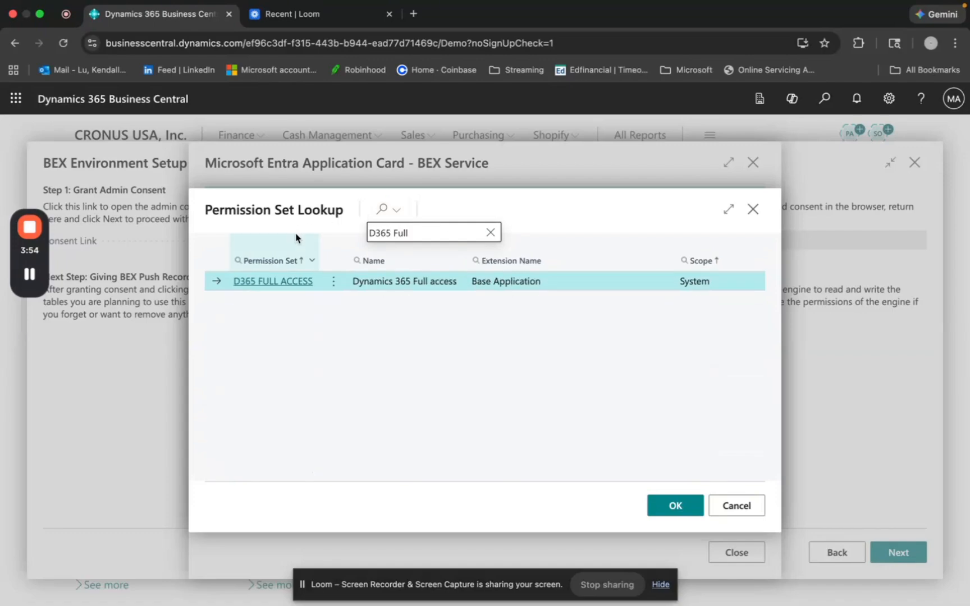
left_click(273, 281)
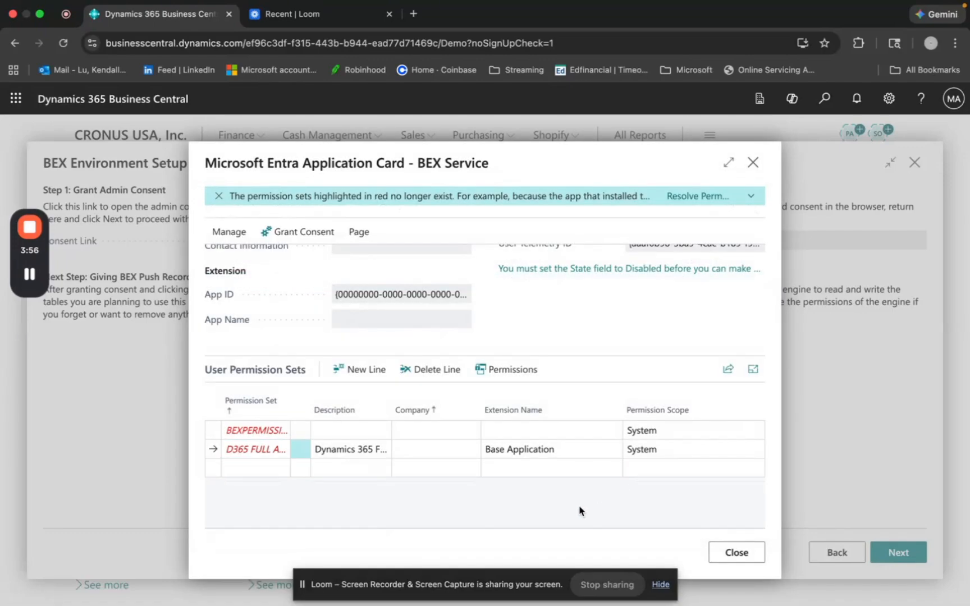
- Close the BEX Service application card and finish the environment setup from the partner tenant confirmation step
left_click(729, 555)
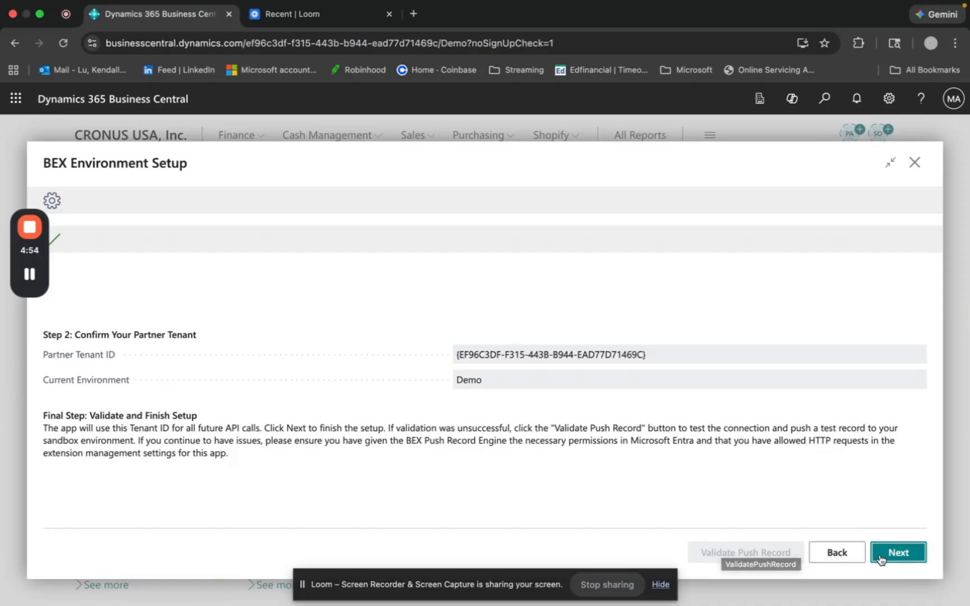
left_click(897, 553)
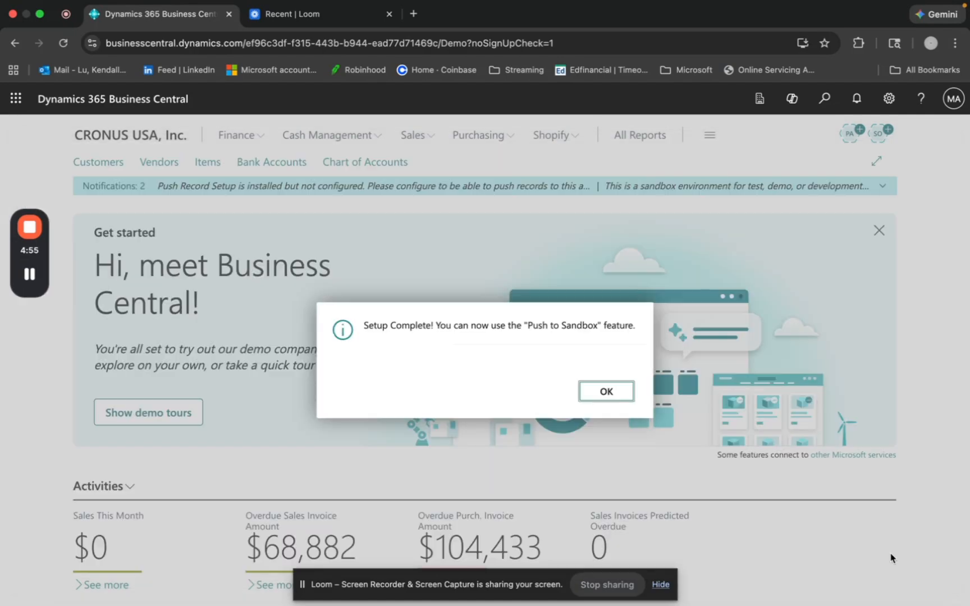
left_click(607, 391)
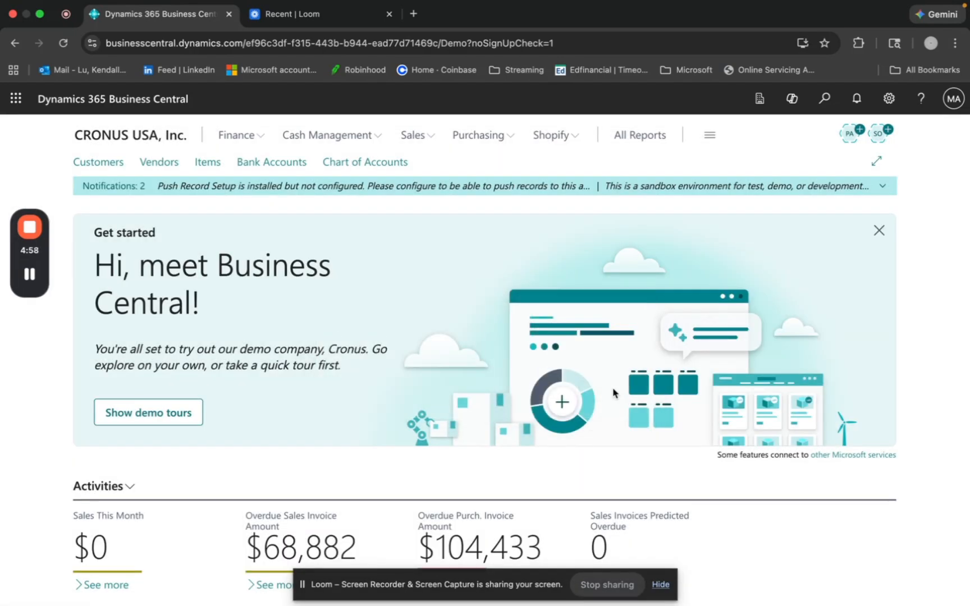